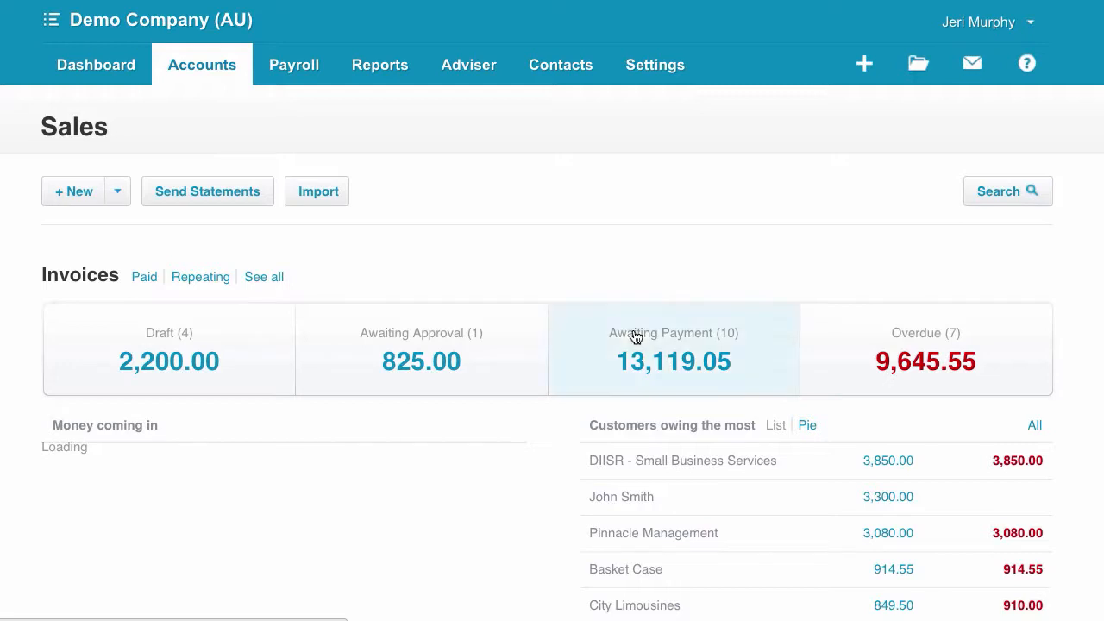
Step: Open the Bayside Club invoice awaiting payment, go to its online payment services and list the services that can be added
left_click(629, 338)
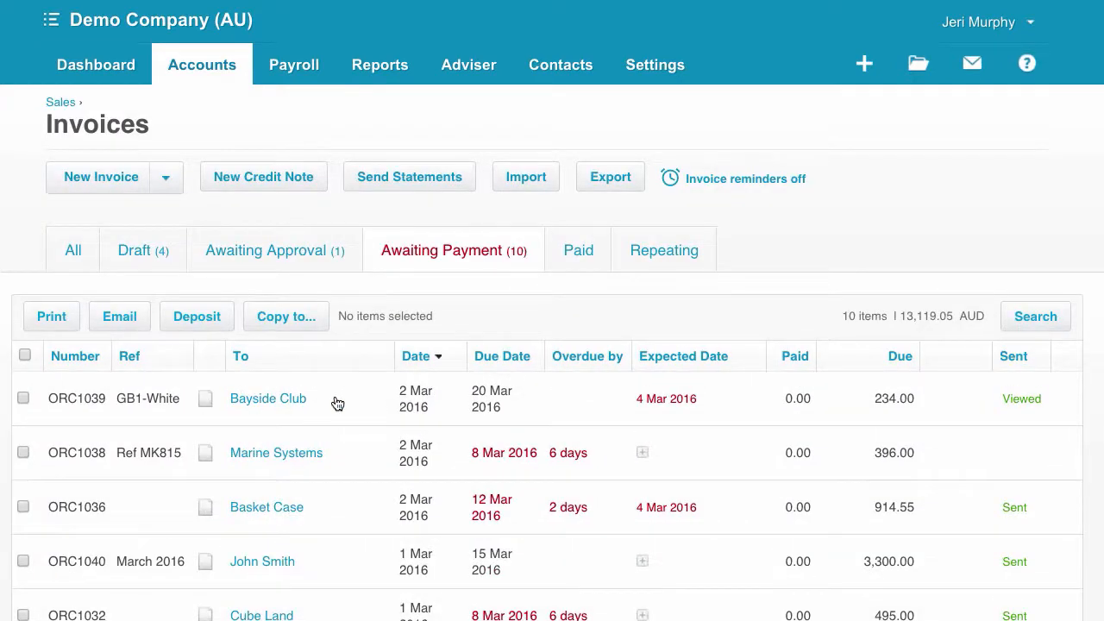
left_click(338, 405)
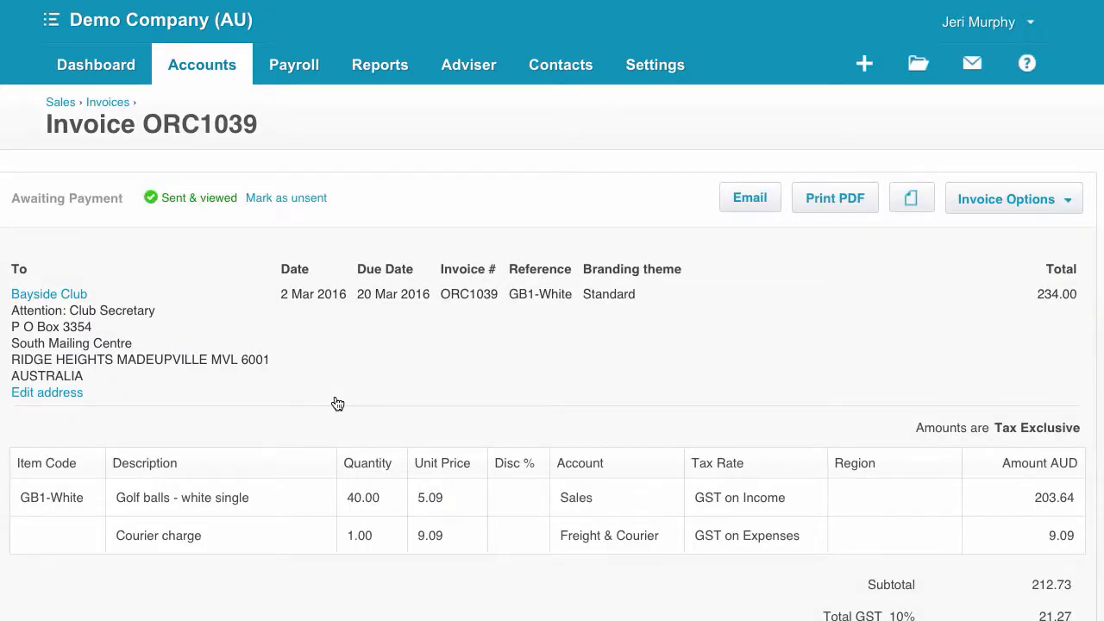
left_click(1071, 204)
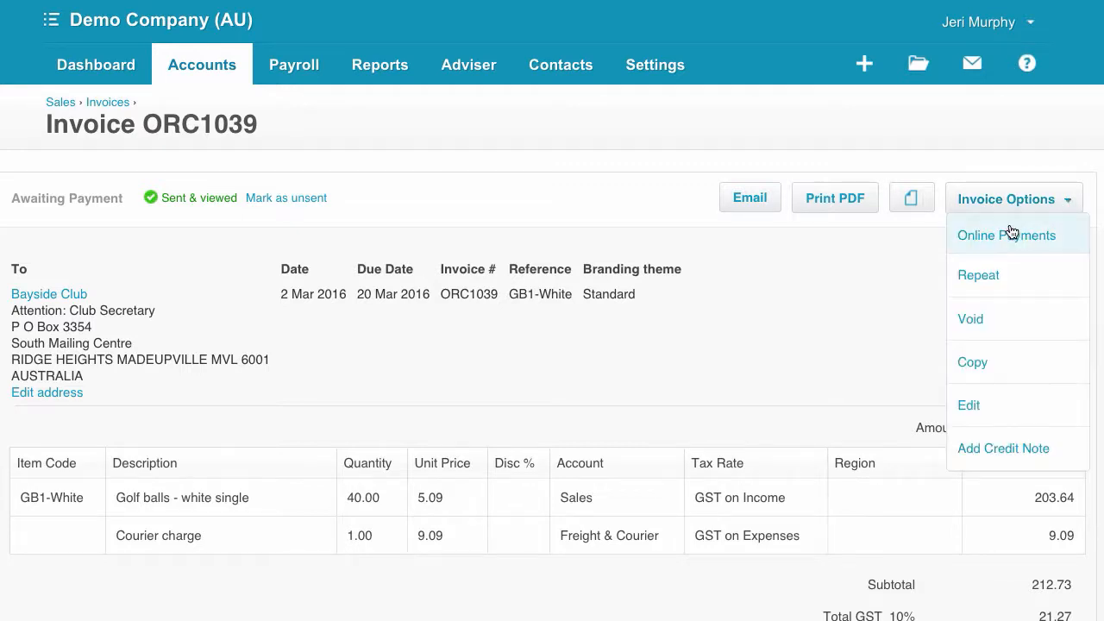
left_click(1070, 233)
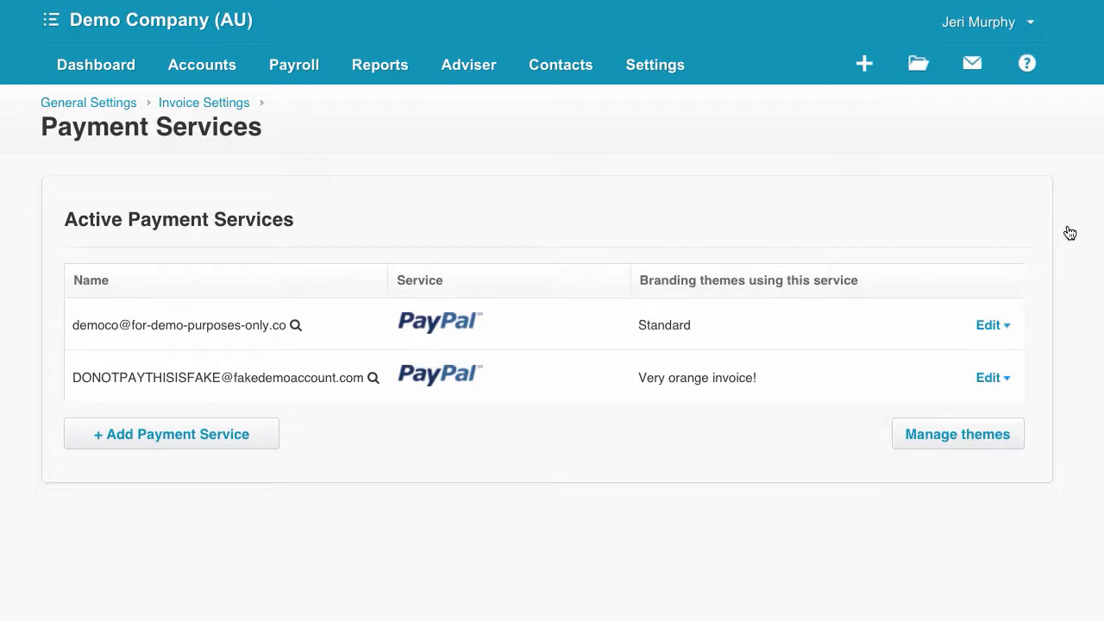
left_click(205, 441)
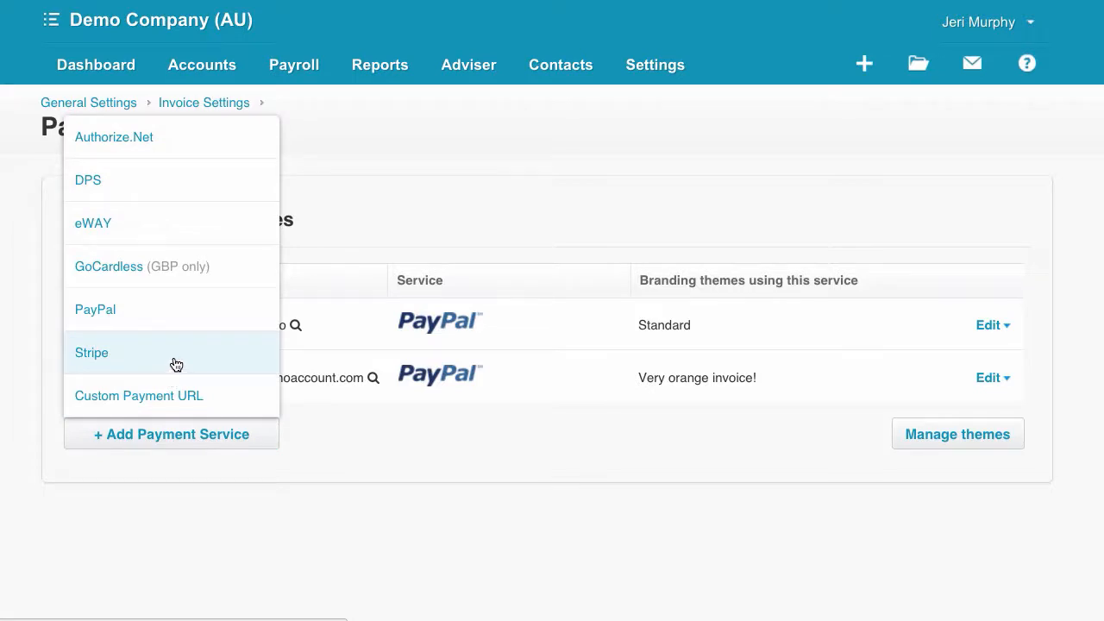
left_click(344, 219)
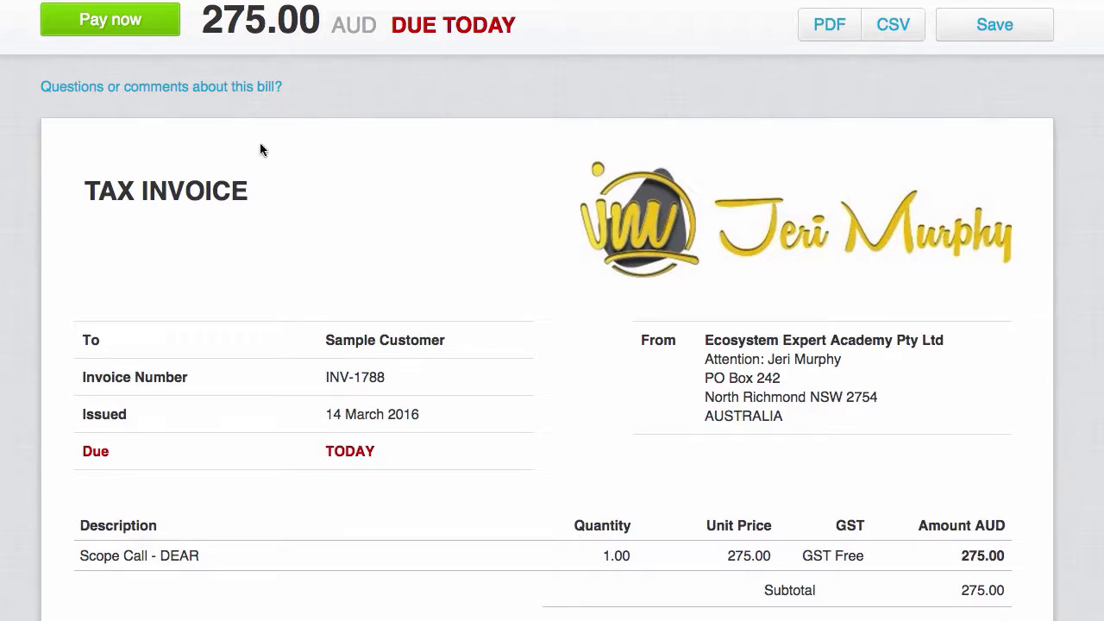
Step: Review the sample customer's online tax invoice down to its payment instructions and choose to pay it
scroll(280, 201, "down", 5)
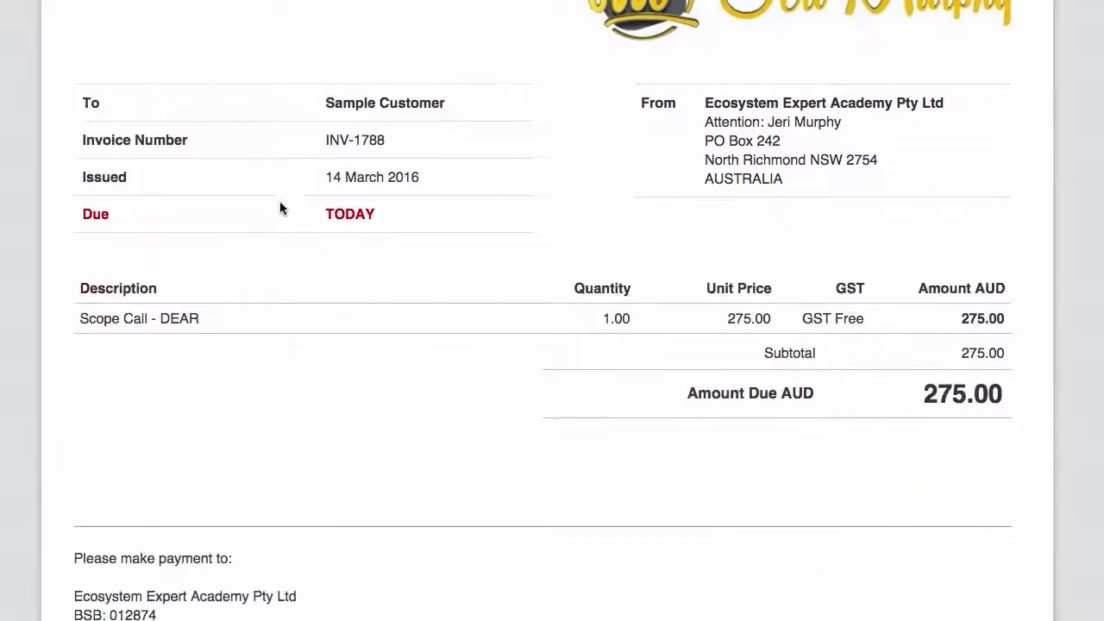
scroll(279, 202, "up", 5)
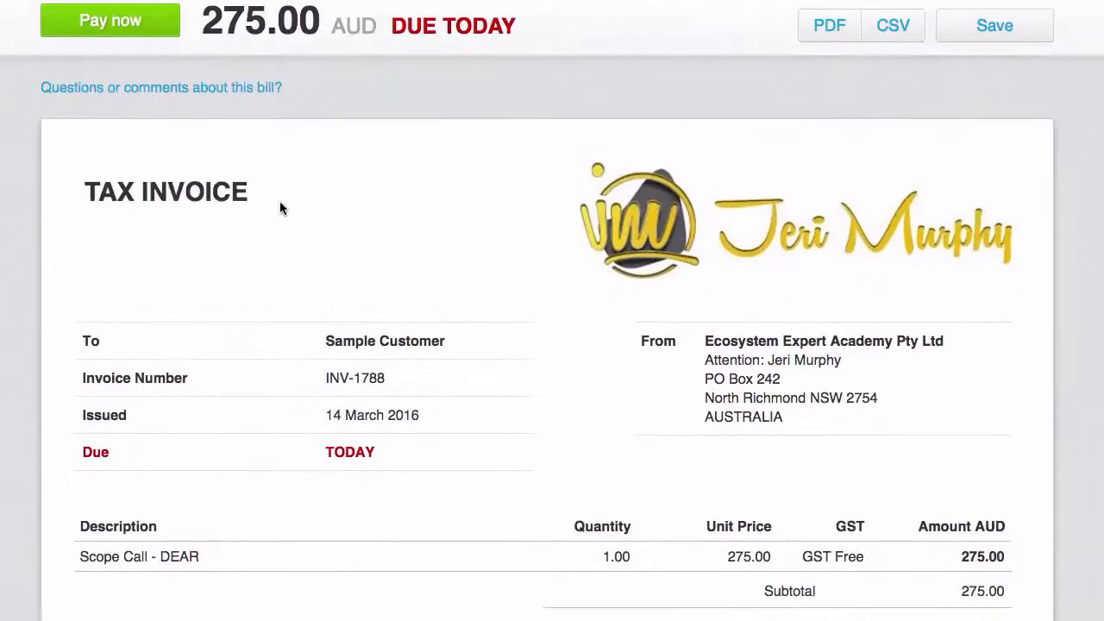
left_click(116, 19)
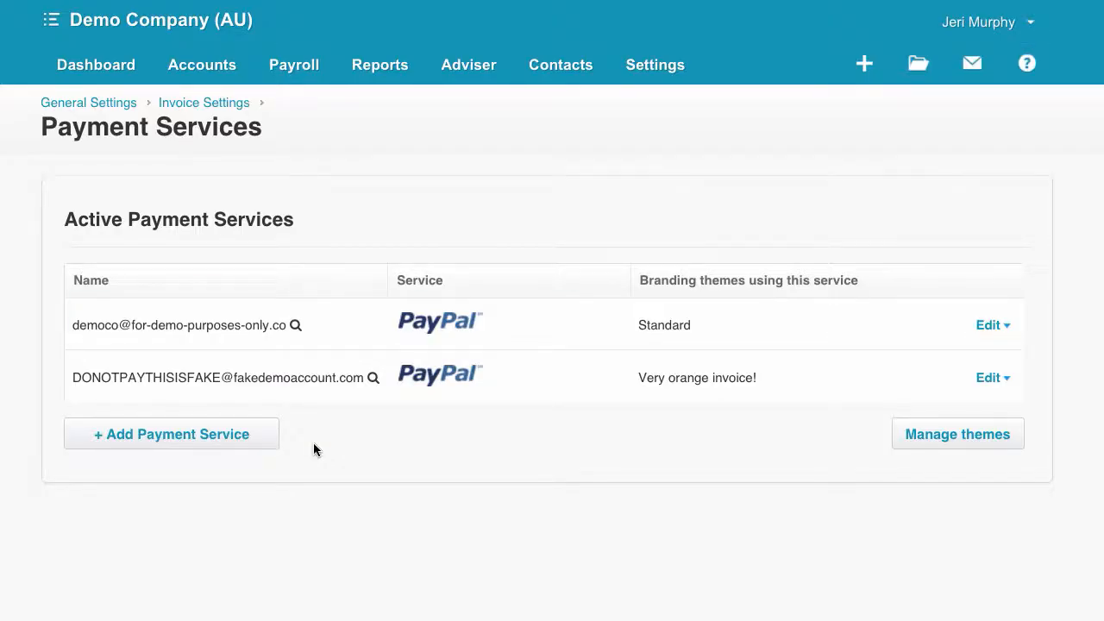
Step: Start adding Stripe as a payment service and open the choice of payment account for its deposits
left_click(197, 444)
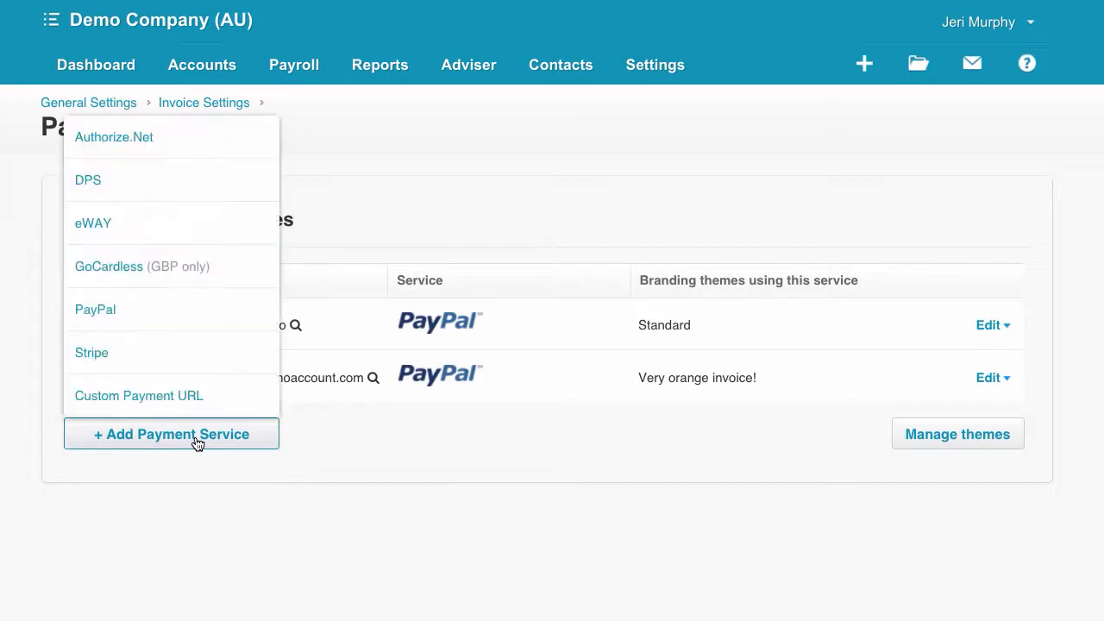
left_click(160, 356)
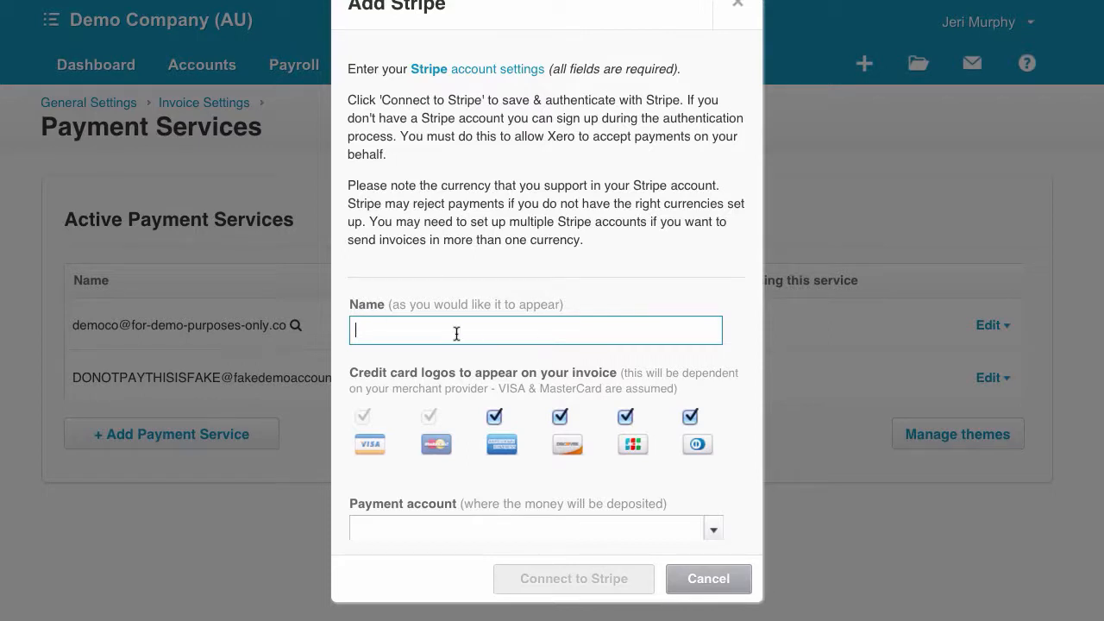
left_click(714, 531)
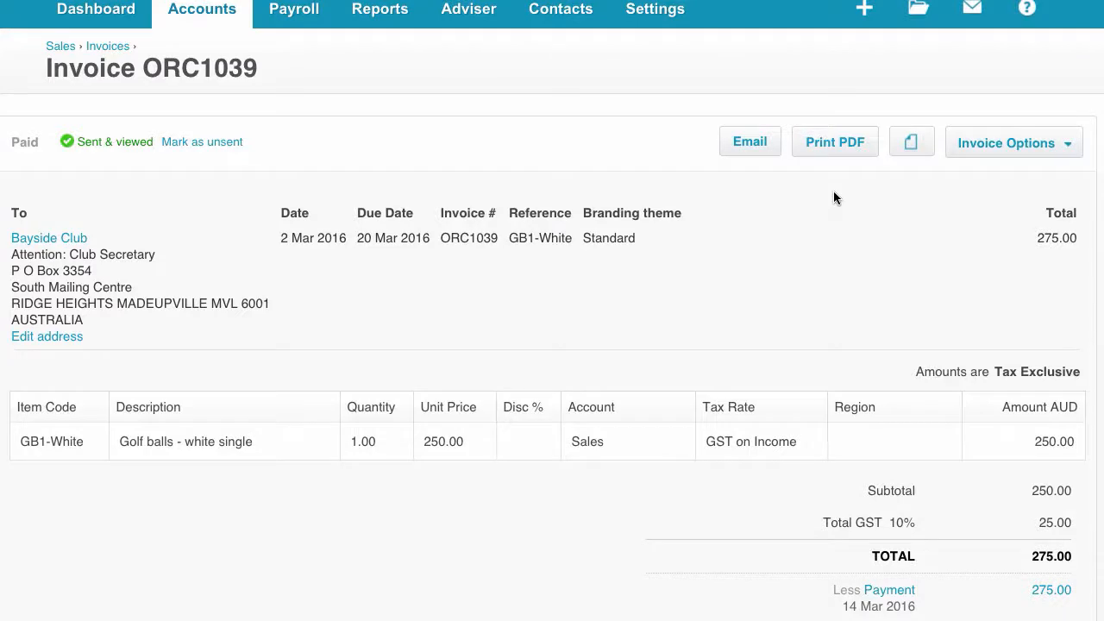
scroll(834, 198, "down", 1)
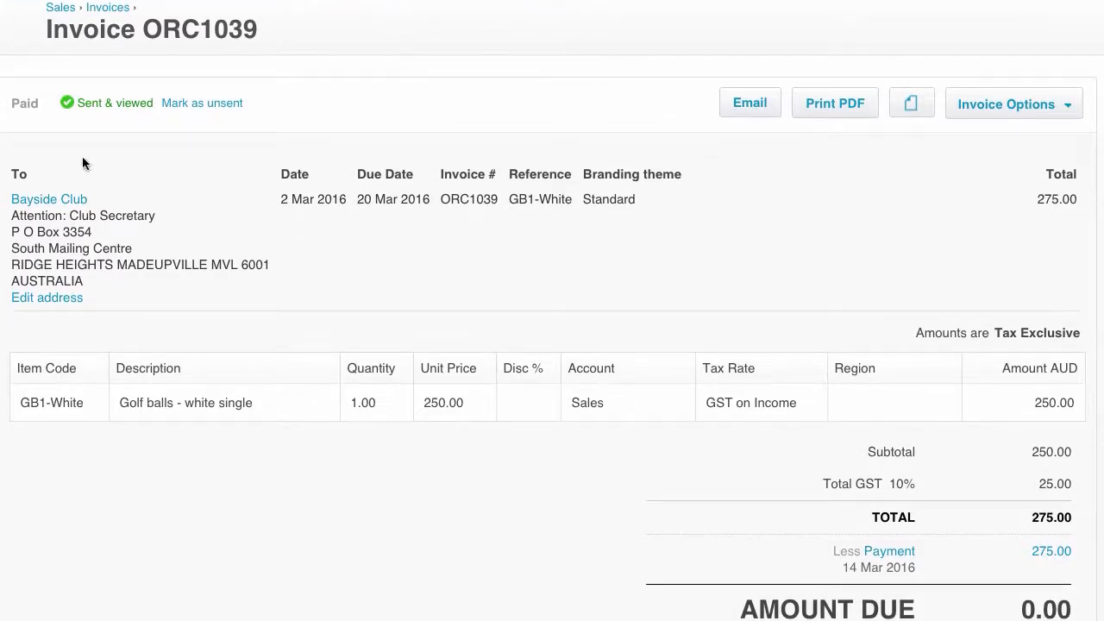
scroll(433, 354, "down", 2)
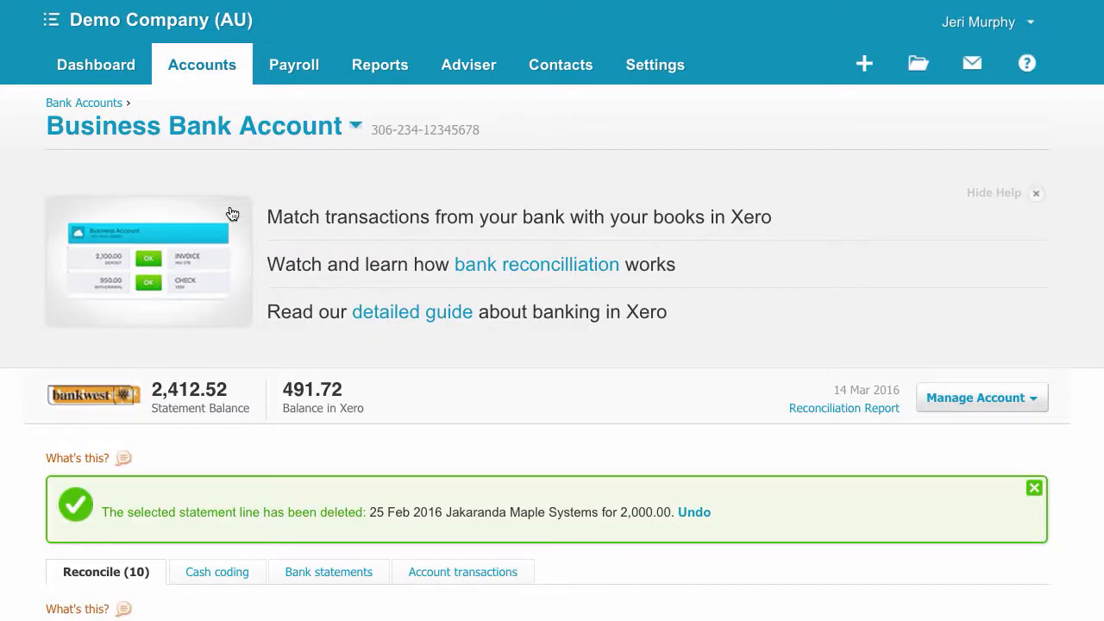
scroll(732, 133, "down", 3)
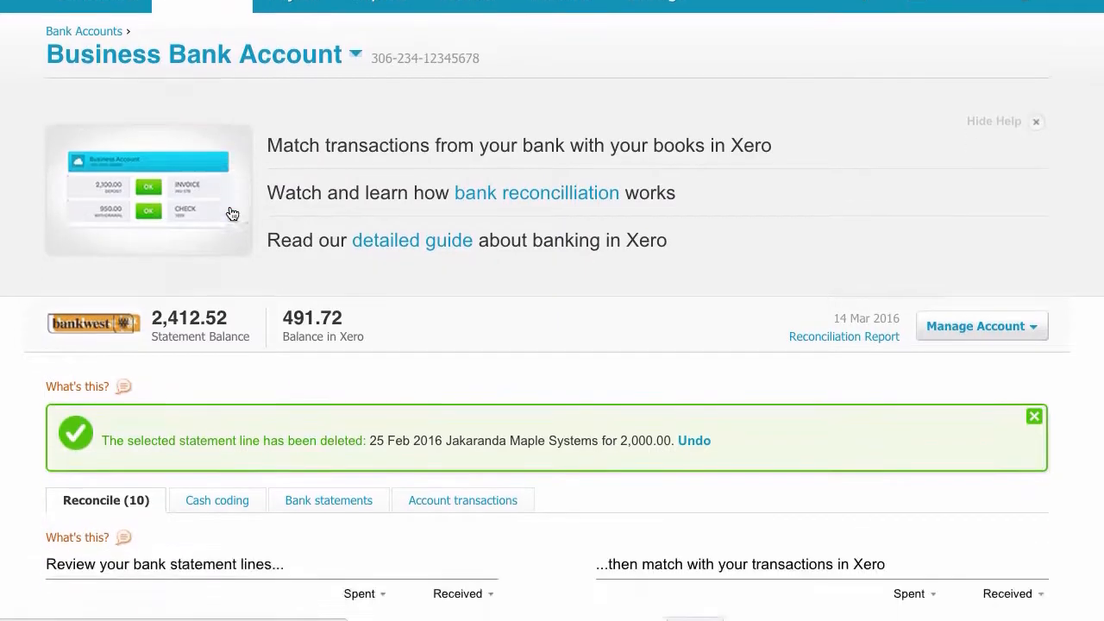
left_click(971, 220)
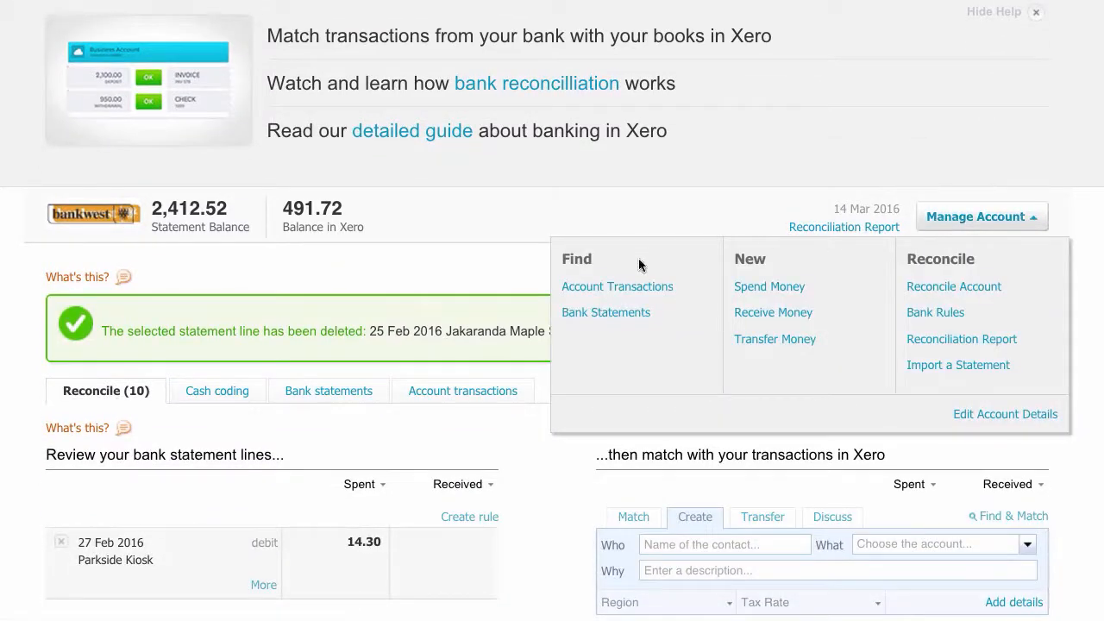
left_click(628, 285)
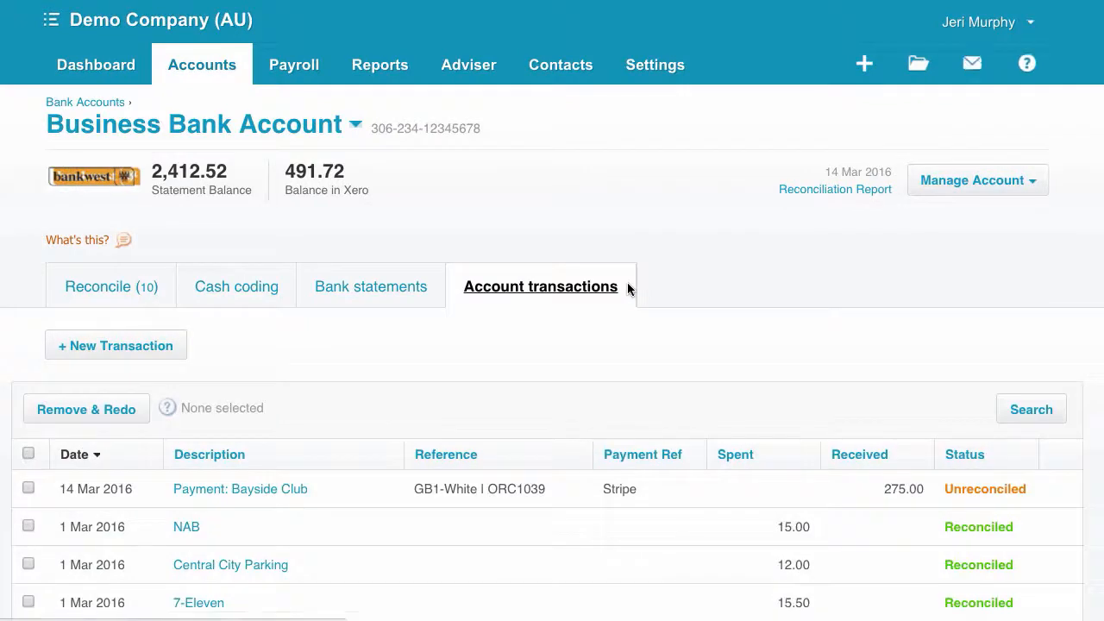
scroll(627, 289, "down", 1)
scroll(627, 289, "down", 1)
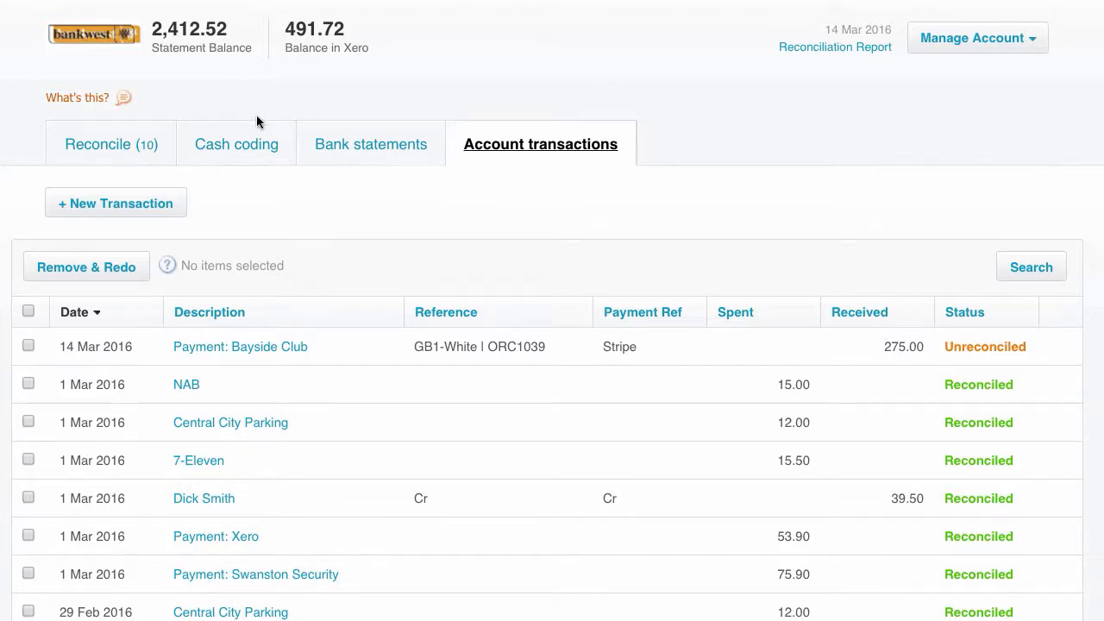
Step: Go to the bank account's statement lines for reconciling and open transaction matching for the 14 Mar 2016 Stripe line
left_click(105, 152)
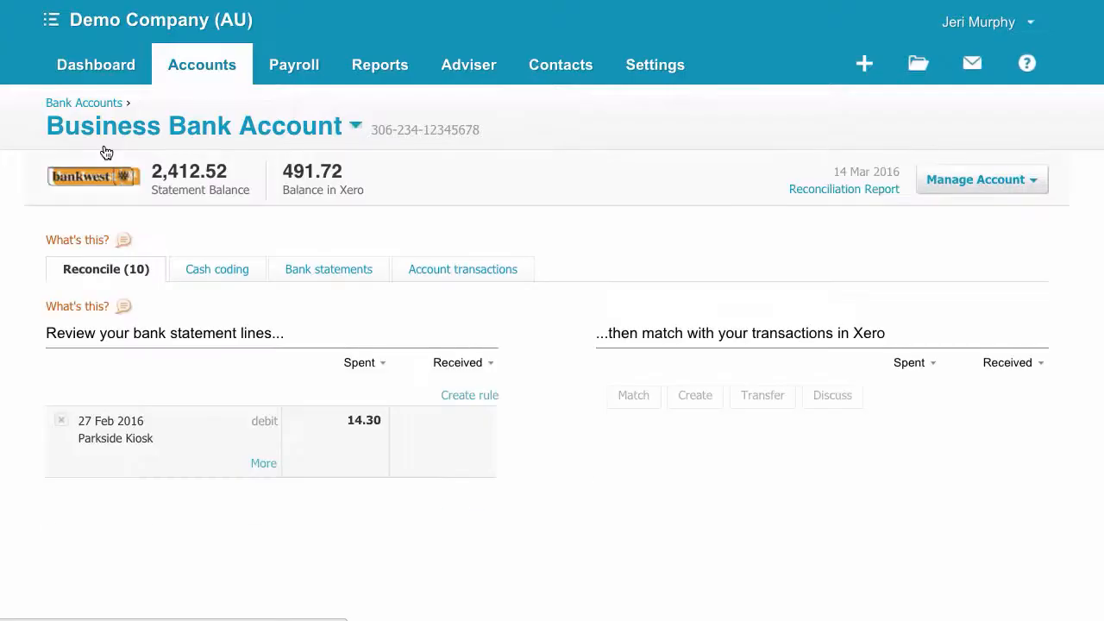
scroll(216, 327, "down", 5)
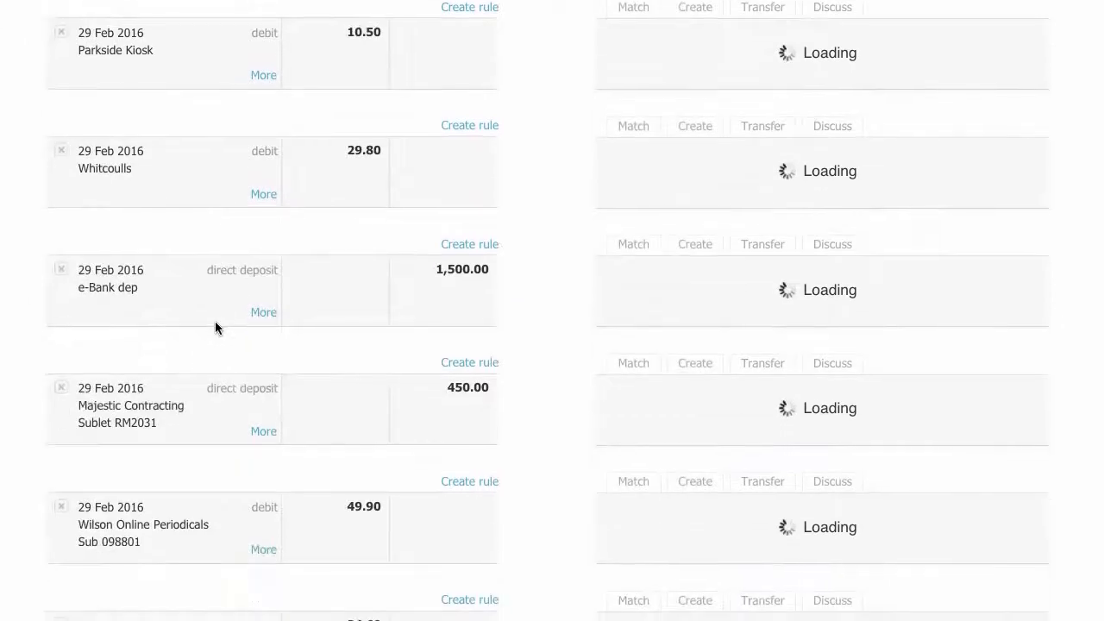
scroll(216, 327, "down", 3)
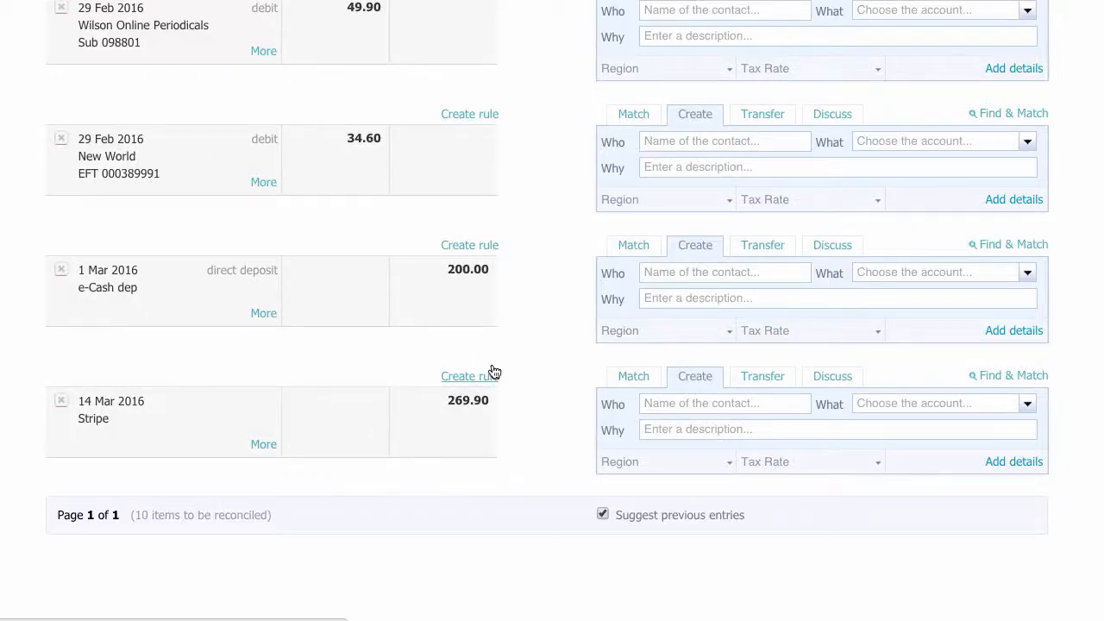
left_click(640, 381)
left_click(649, 421)
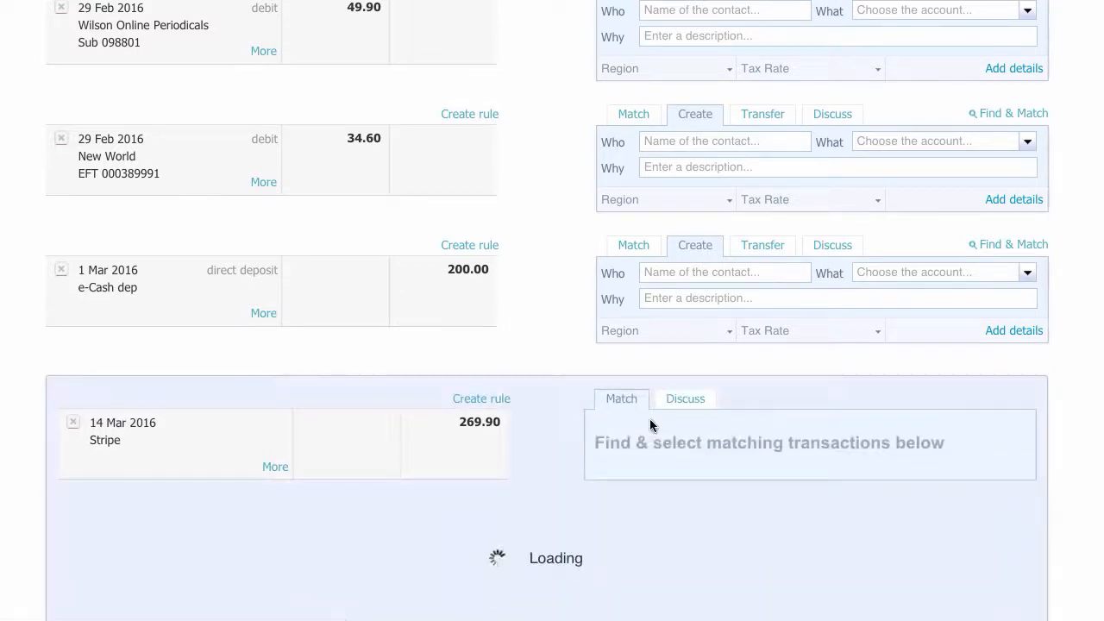
Step: Select the 14 Mar 2016 Bayside Club payment as the matching transaction for the Stripe deposit
scroll(606, 476, "down", 3)
scroll(607, 482, "down", 3)
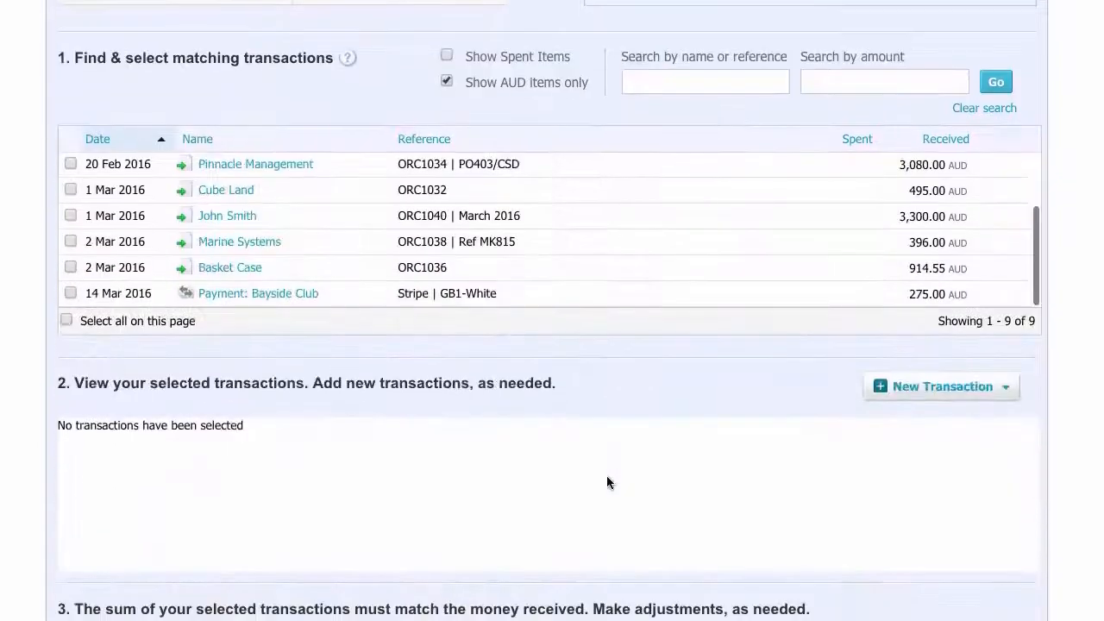
left_click(70, 293)
Step: Add a bank fee adjustment to the match with Stripe as the payee
scroll(340, 342, "down", 3)
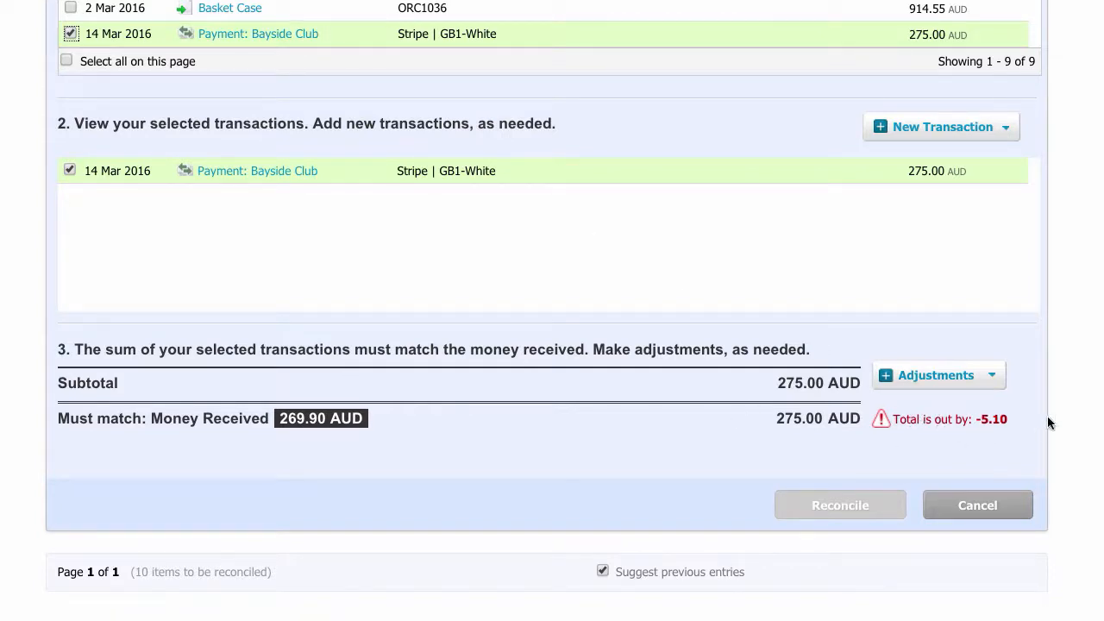
left_click(994, 378)
left_click(930, 411)
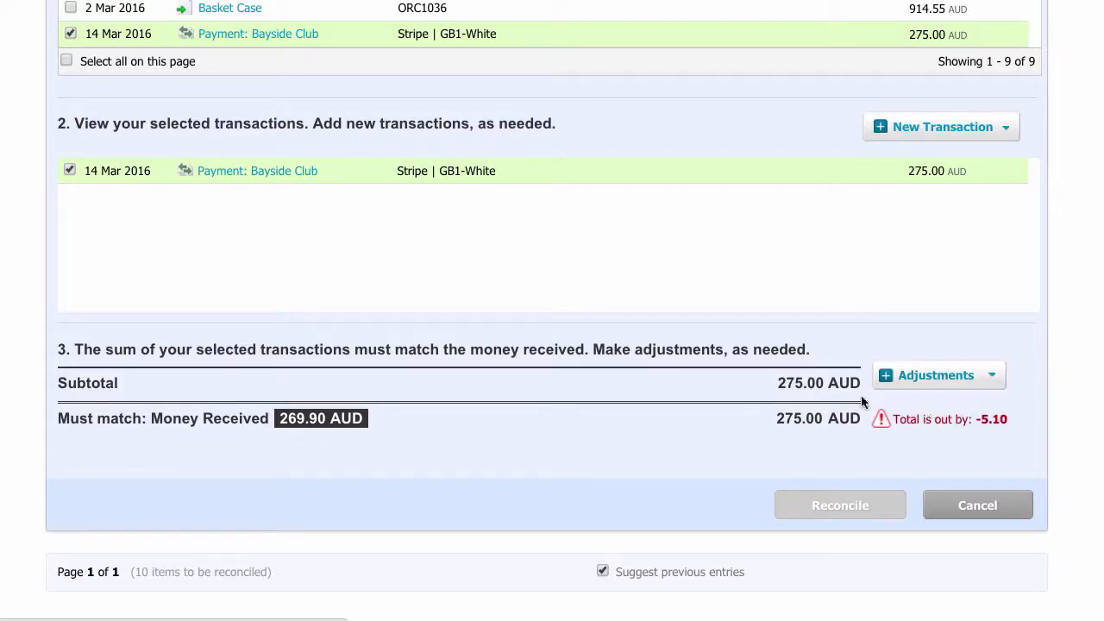
left_click(105, 466)
type("Str")
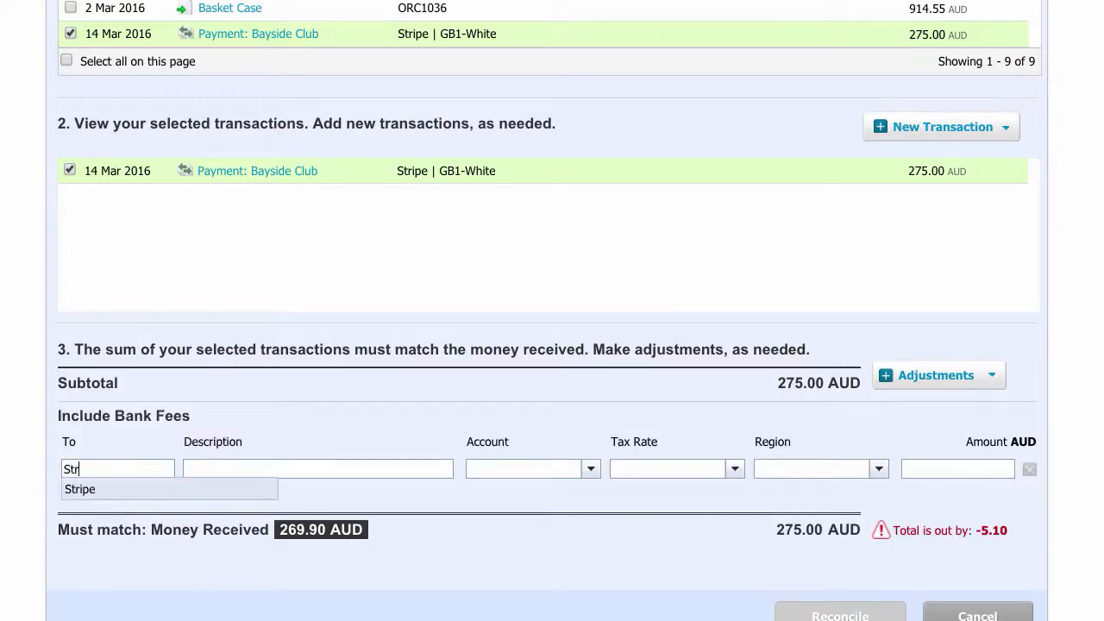
type("ipe")
key("Tab")
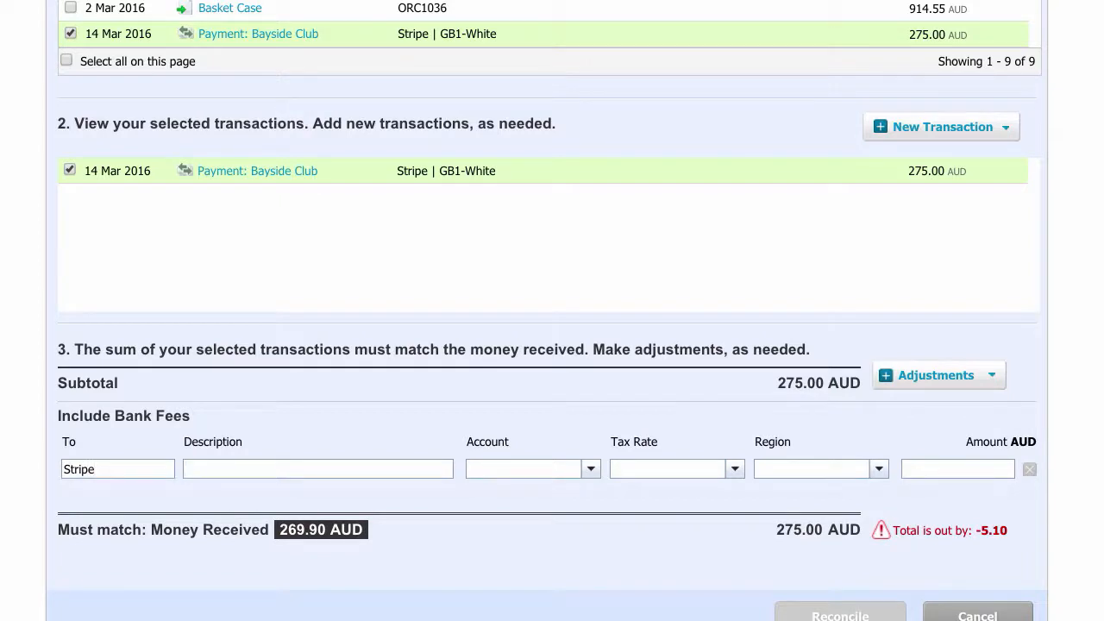
Step: Describe the bank fee as Merchant Fee and assign it to the account 4011 - Bank Charges
type("Merchant D")
key("BackSpace")
type("Fee")
key("Tab")
type("bank")
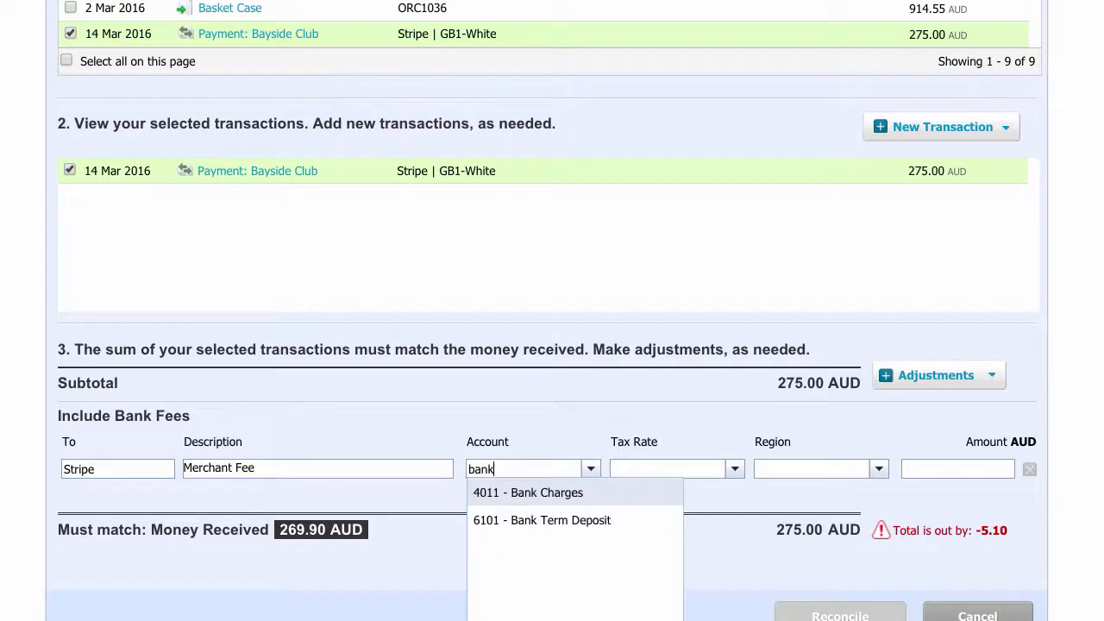
key("Tab")
Step: Set the bank fee amount to 5.10 AUD and reconcile the Stripe deposit
left_click(924, 466)
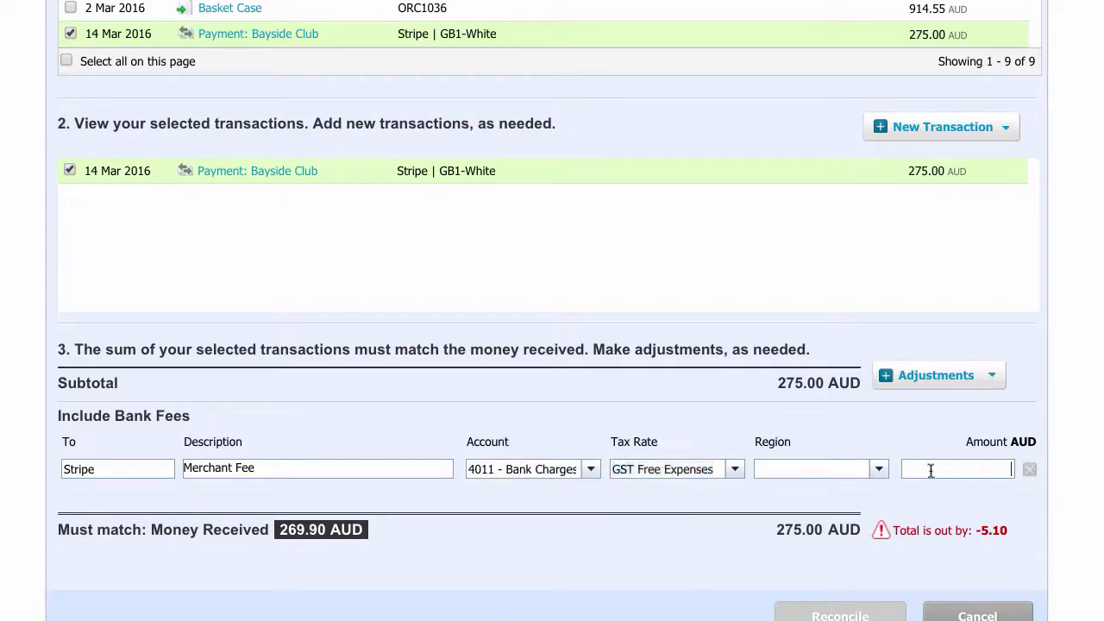
type("5.10")
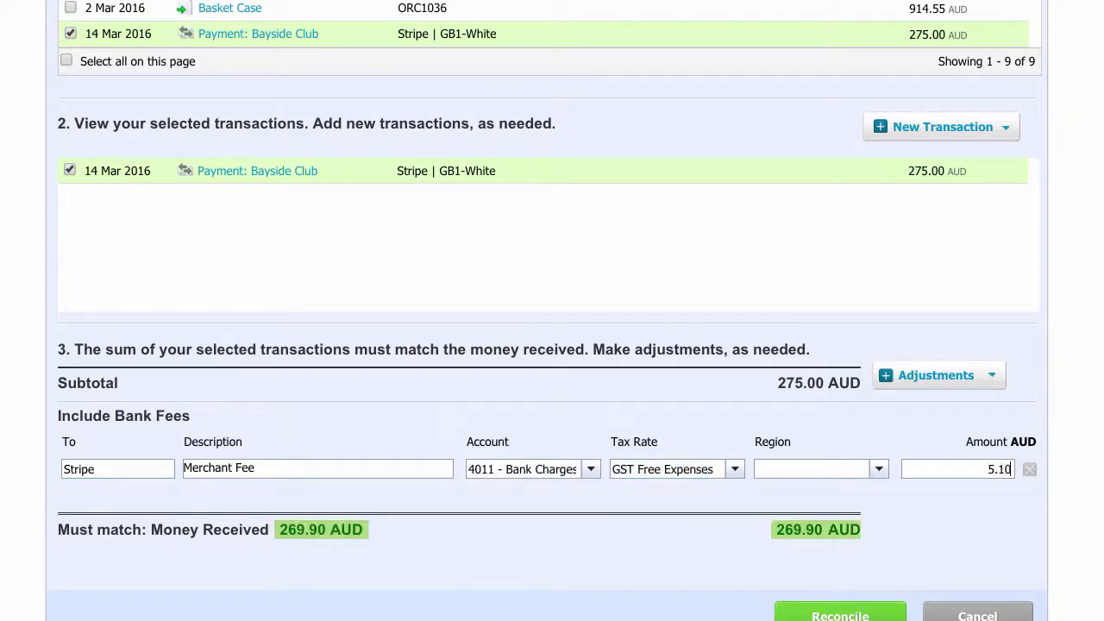
scroll(927, 520, "down", 1)
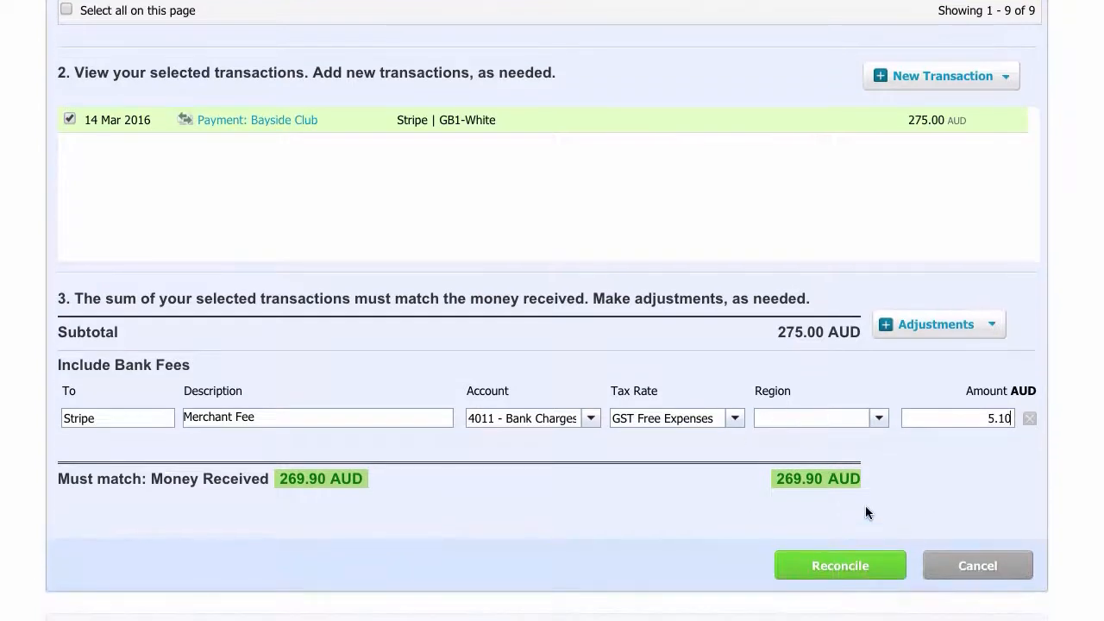
left_click(836, 570)
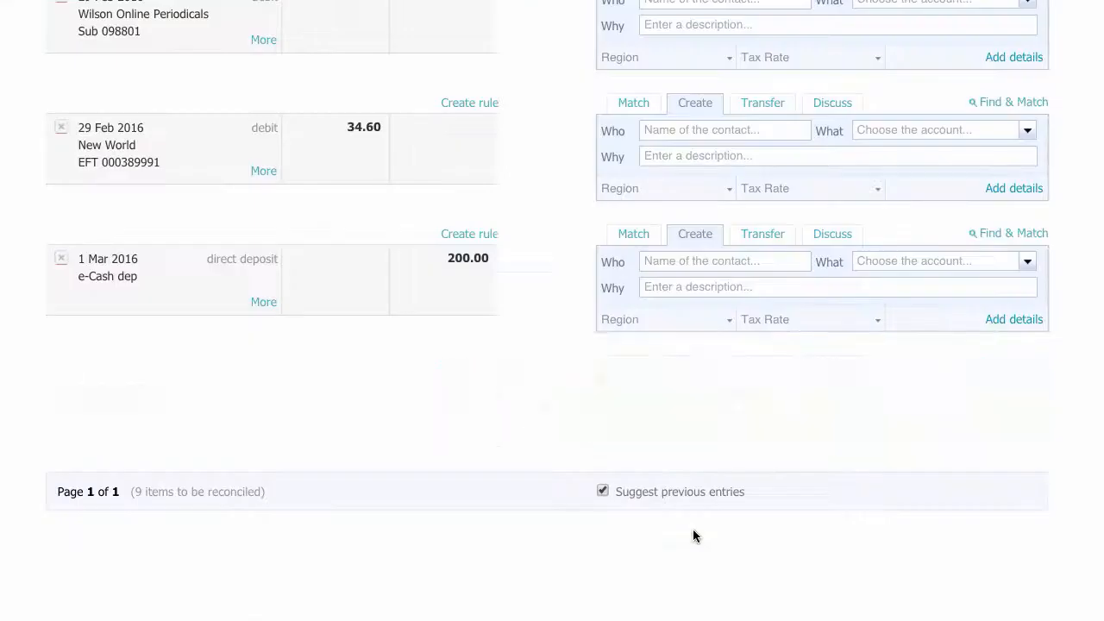